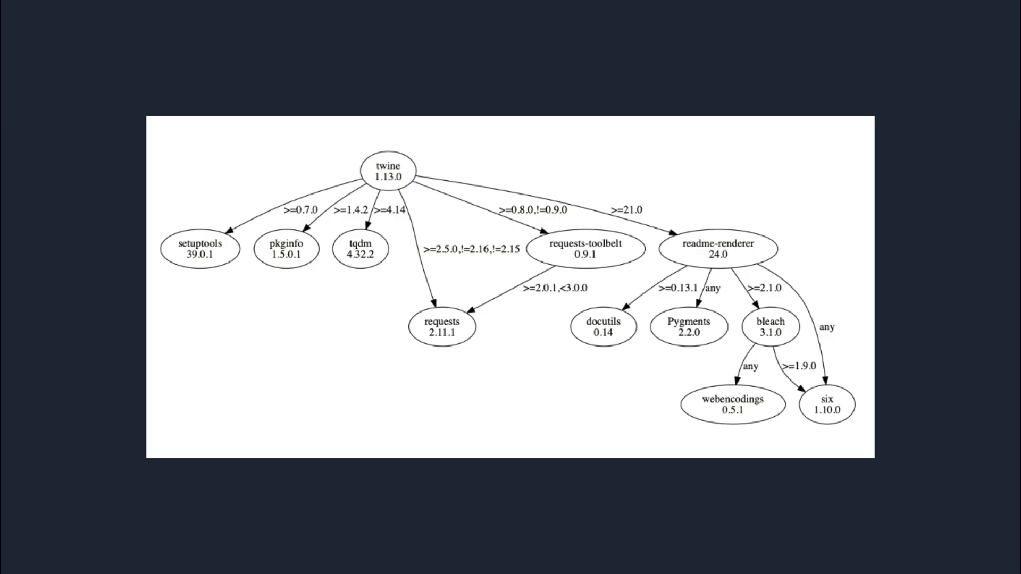
pyautogui.press('Right')
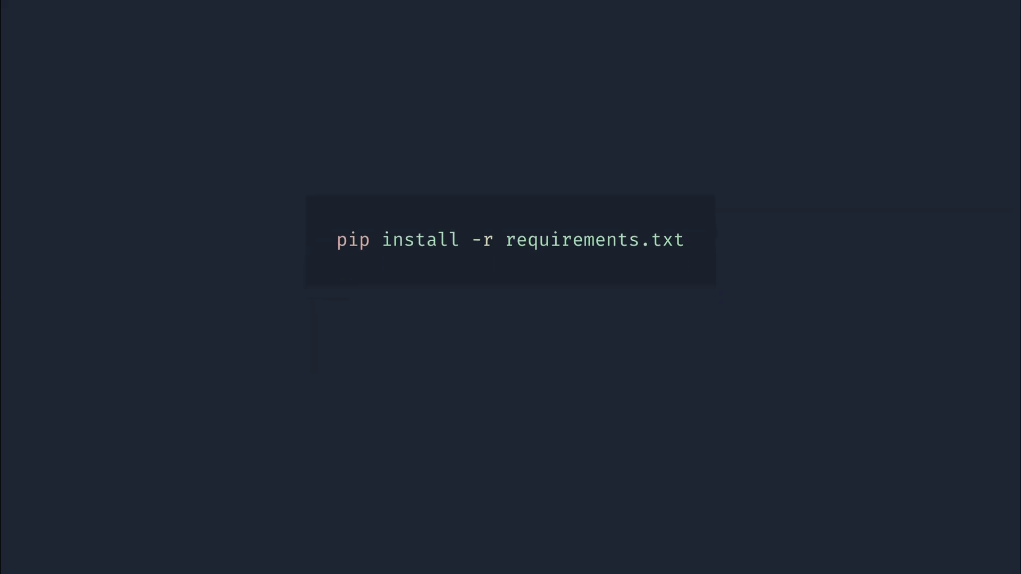
pyautogui.press('Right')
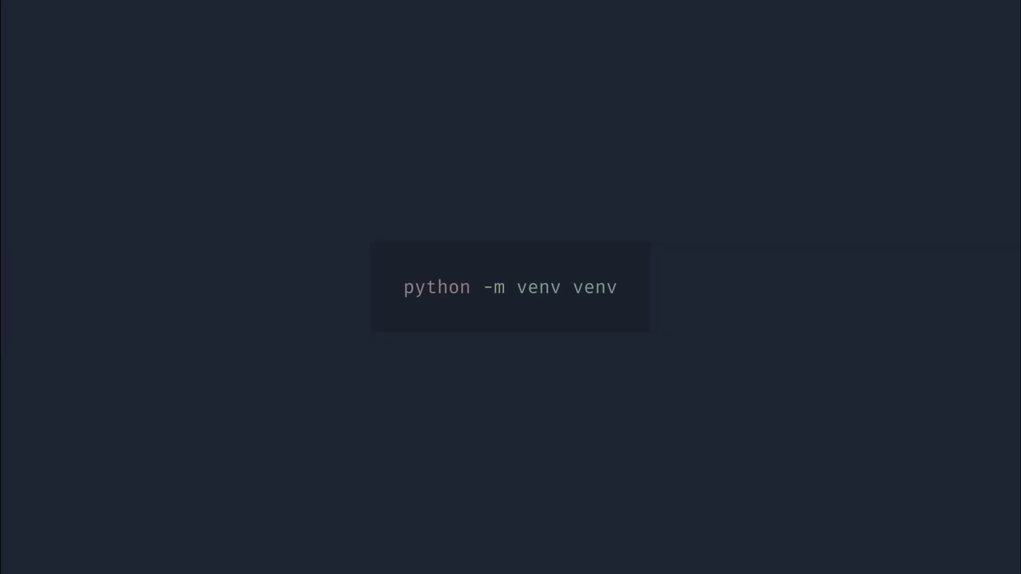
pyautogui.press('Right')
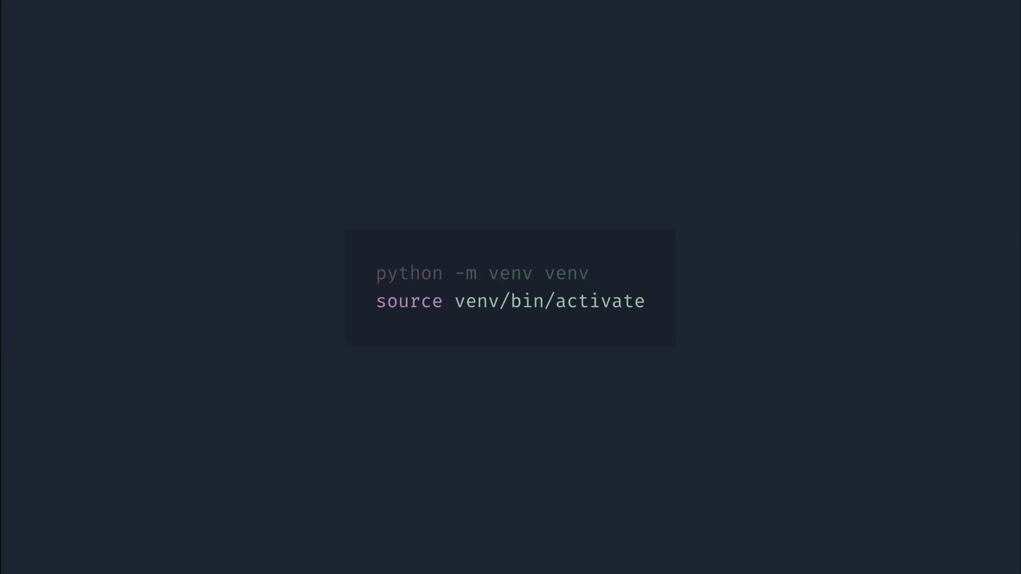
pyautogui.press('Right')
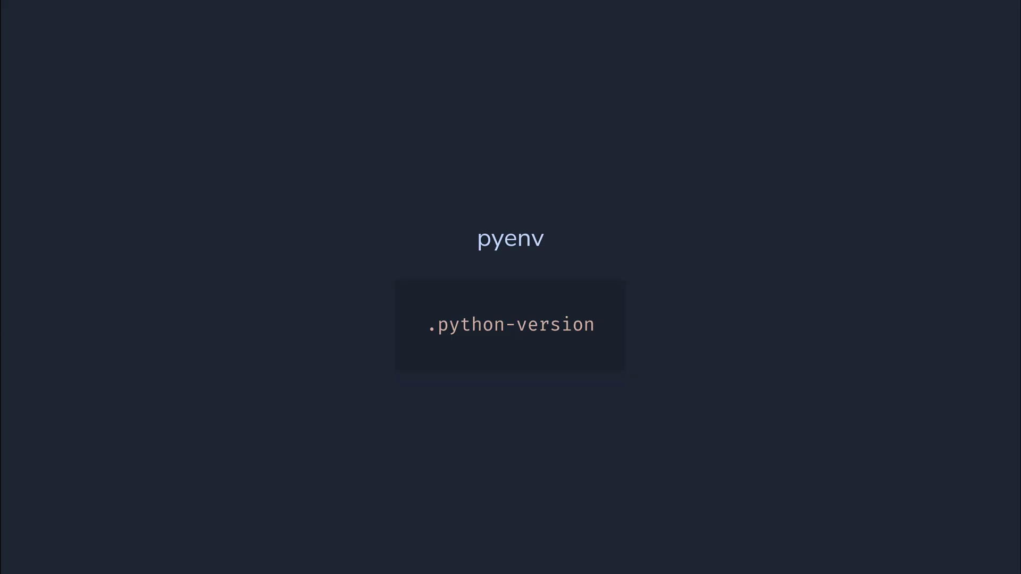
pyautogui.press('Right')
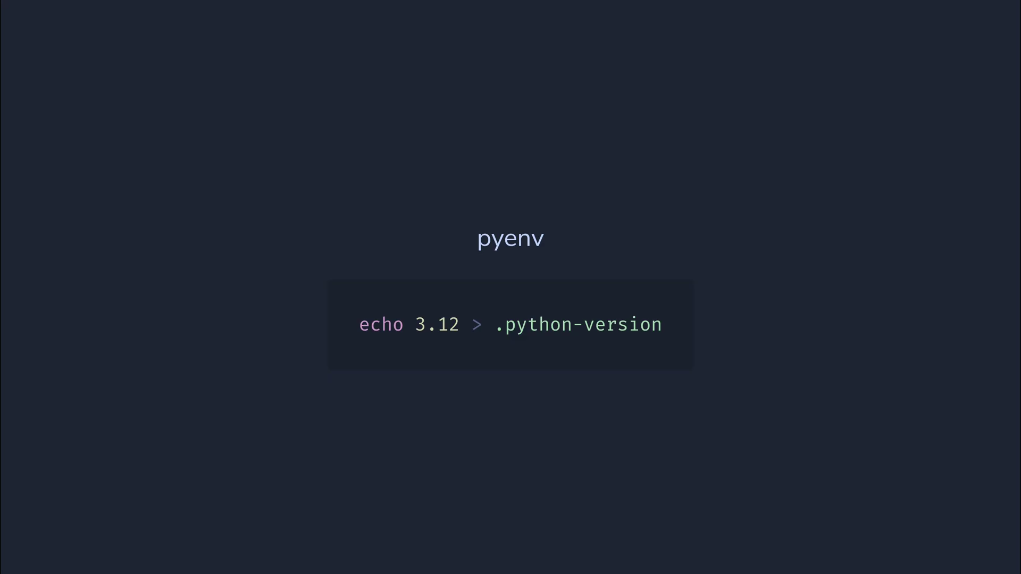
pyautogui.press('Right')
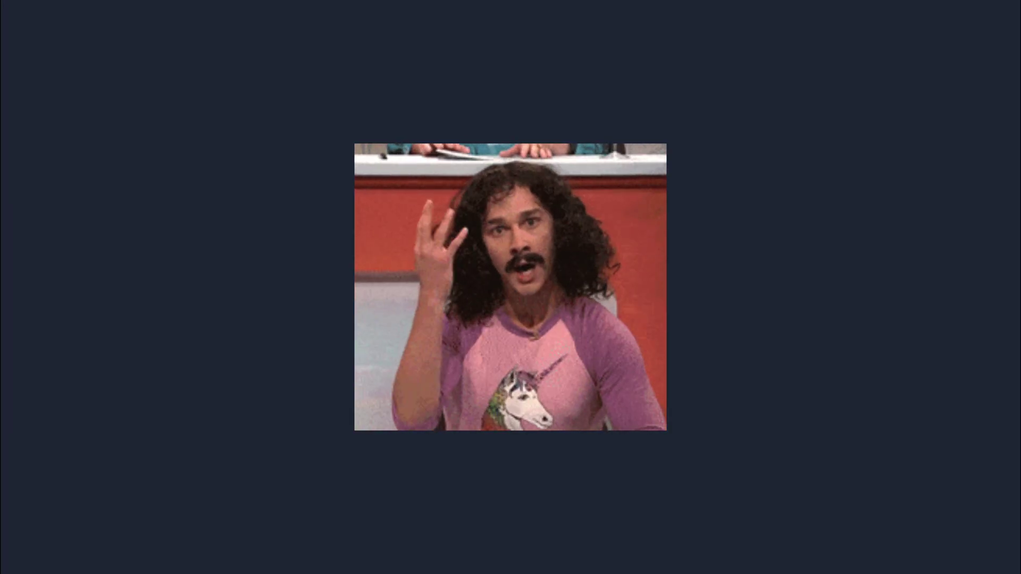
pyautogui.press('Right')
pyautogui.press('Right')
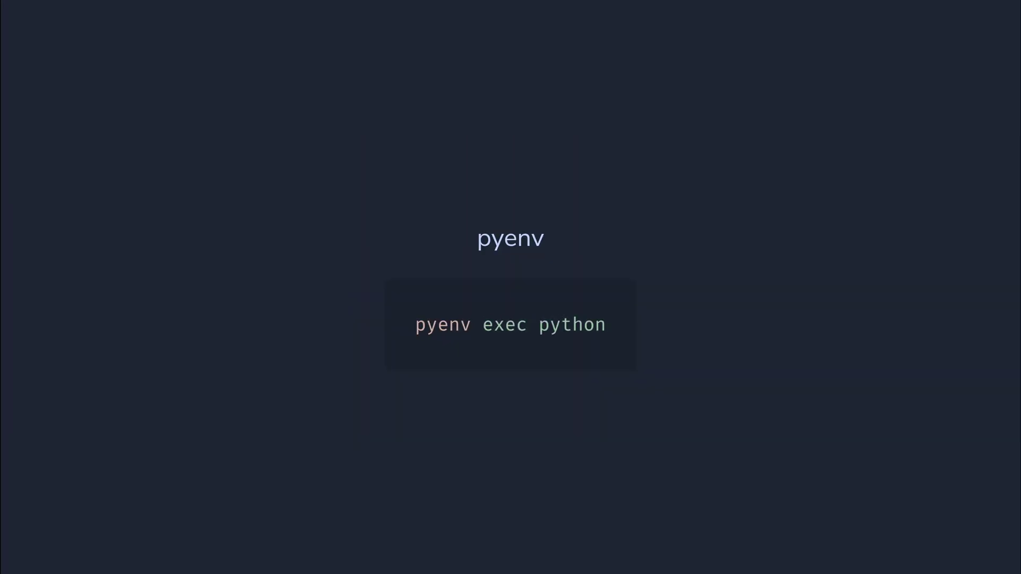
pyautogui.press('Right')
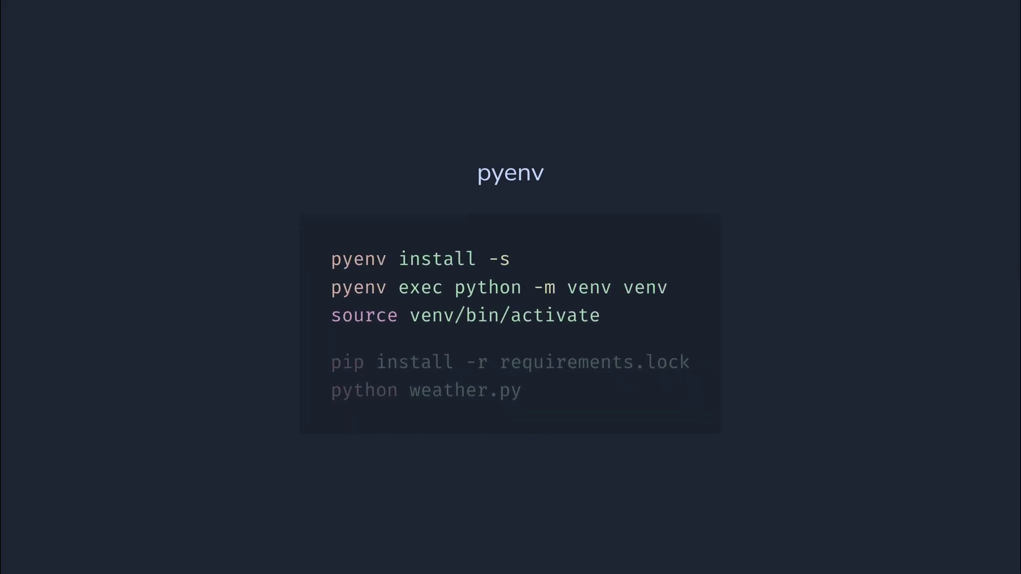
pyautogui.press('Right')
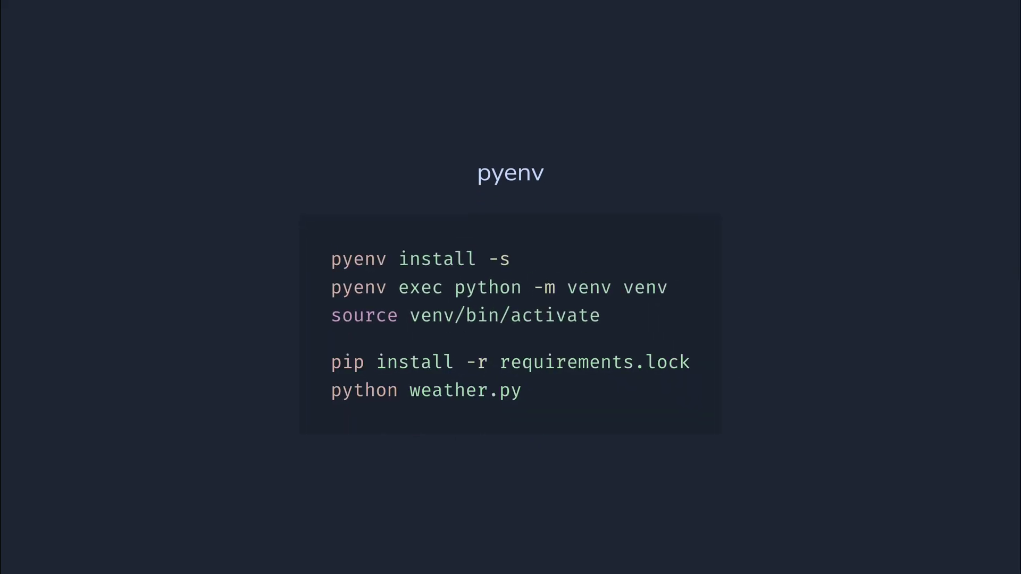